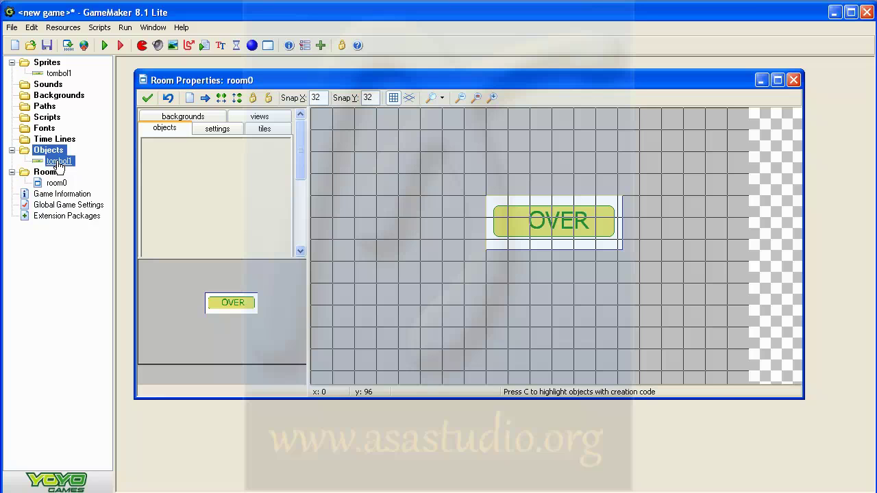
# Delete the Create, Mouse Enter and Mouse Leave events from the tombol1 object and test-run the game
pyautogui.doubleClick(58, 163)
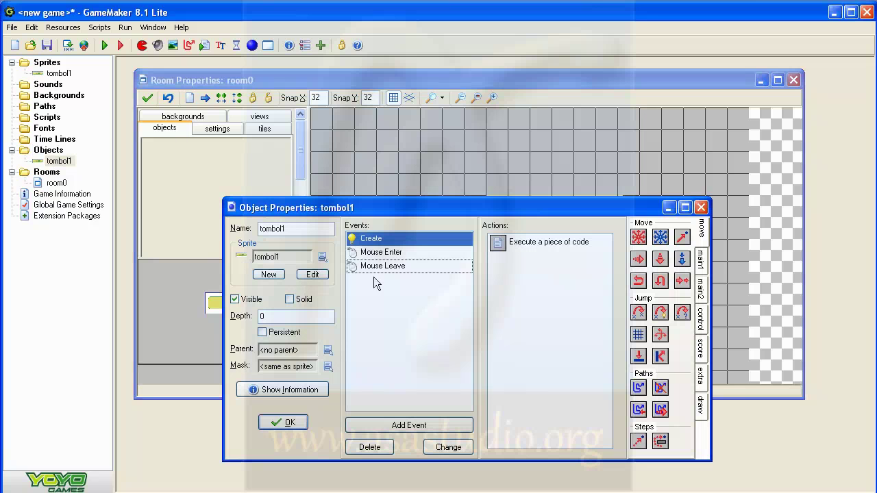
pyautogui.rightClick(380, 243)
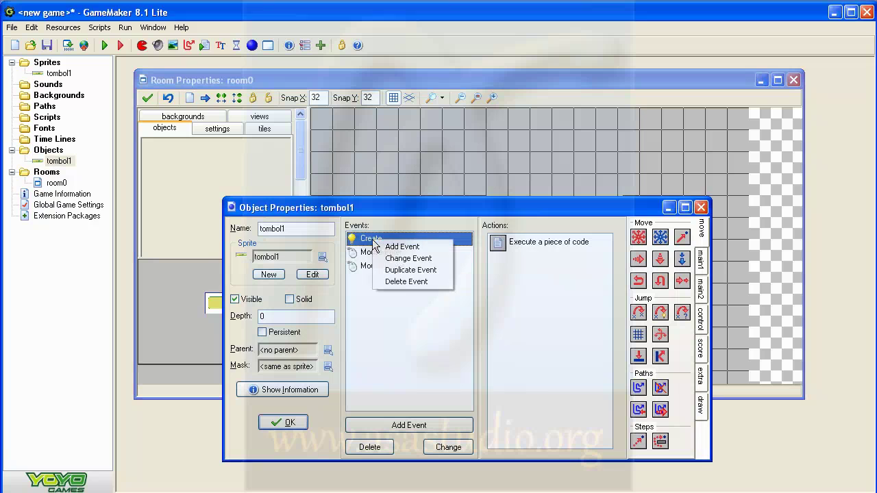
pyautogui.click(411, 279)
pyautogui.click(422, 289)
pyautogui.rightClick(379, 239)
pyautogui.click(397, 281)
pyautogui.click(407, 288)
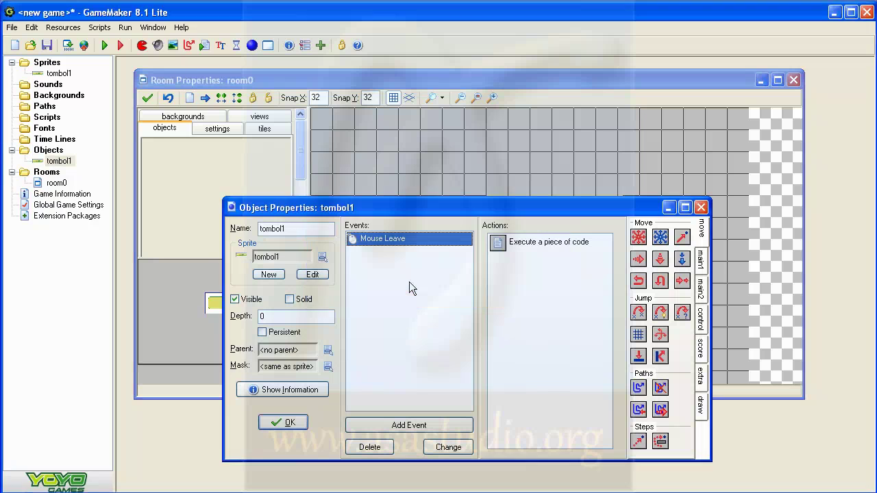
pyautogui.rightClick(379, 240)
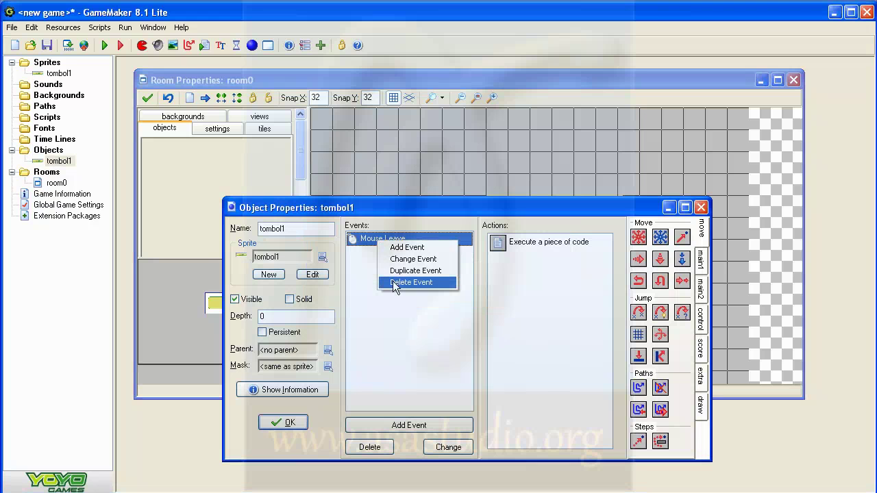
pyautogui.click(395, 285)
pyautogui.click(420, 290)
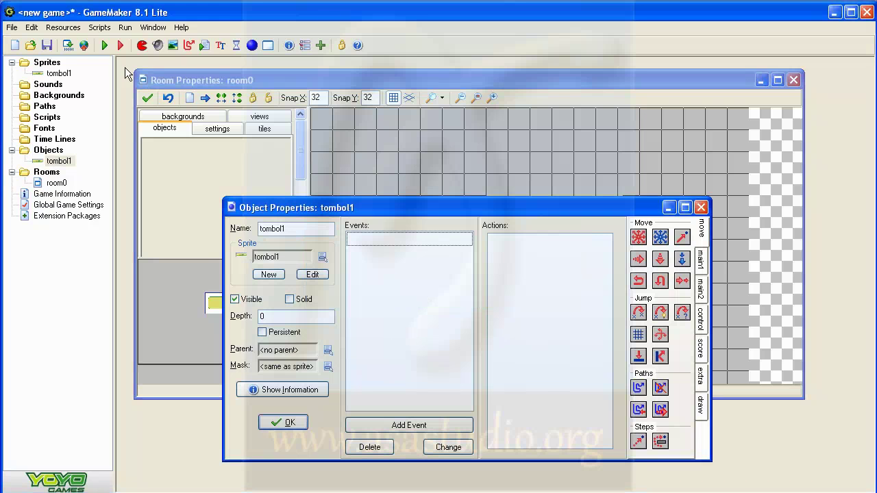
pyautogui.click(105, 47)
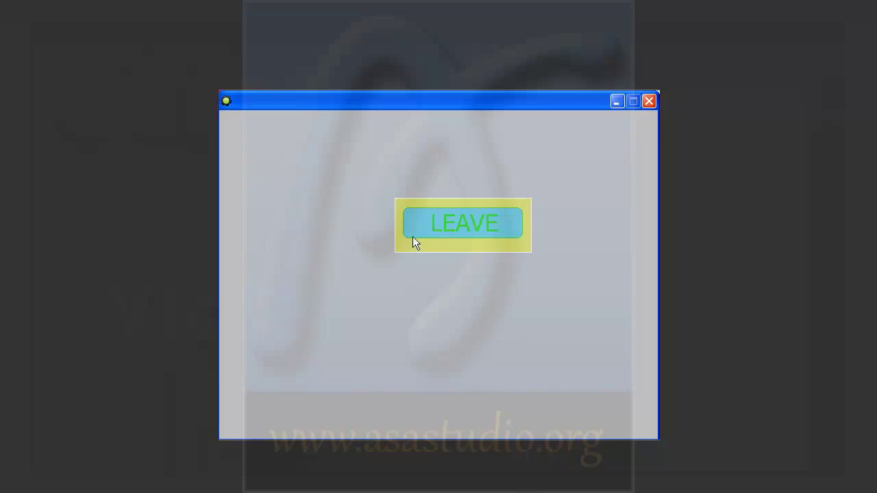
pyautogui.click(648, 101)
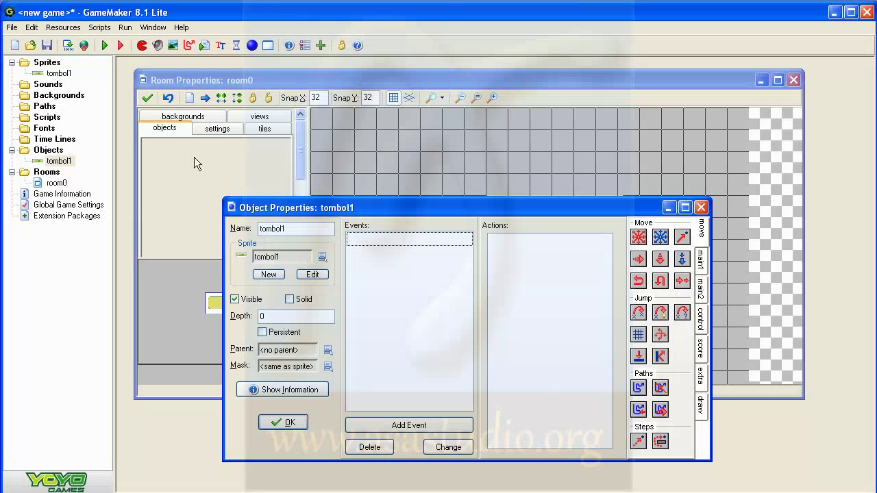
# Examine the order of the OVER and LEAVE images in the tombol1 sprite
pyautogui.doubleClick(59, 73)
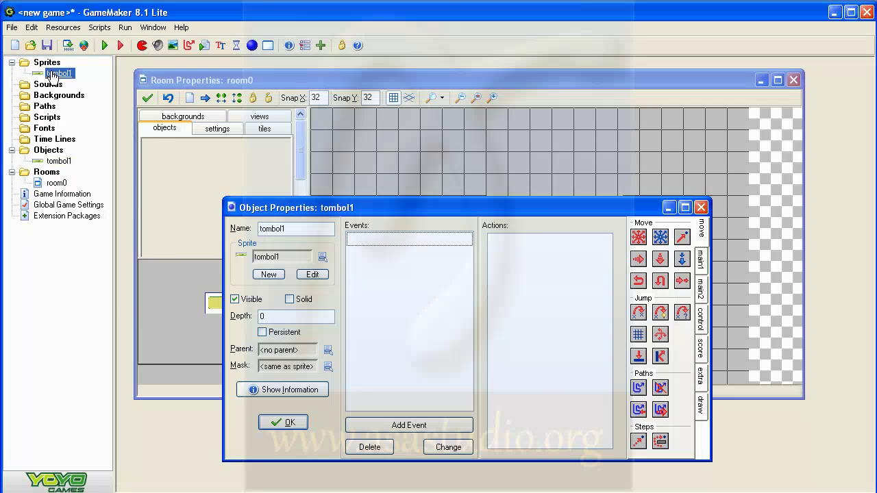
pyautogui.click(179, 156)
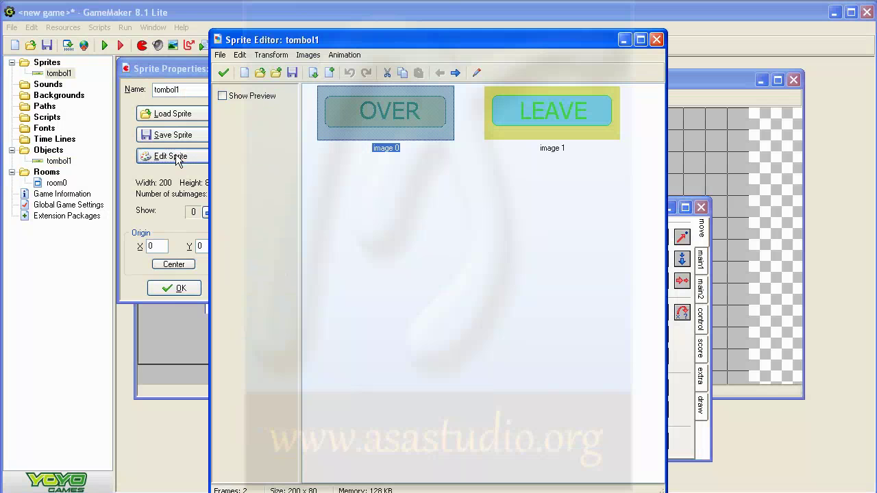
pyautogui.click(362, 192)
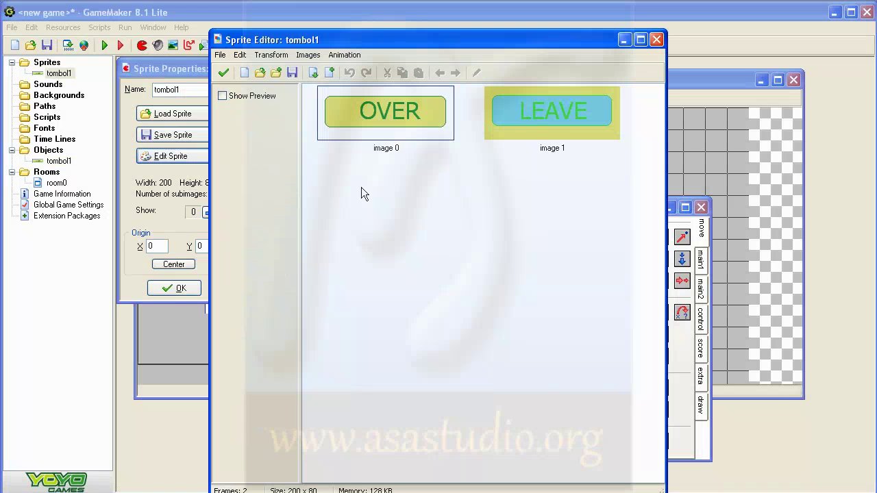
pyautogui.click(545, 118)
pyautogui.click(393, 115)
pyautogui.click(531, 108)
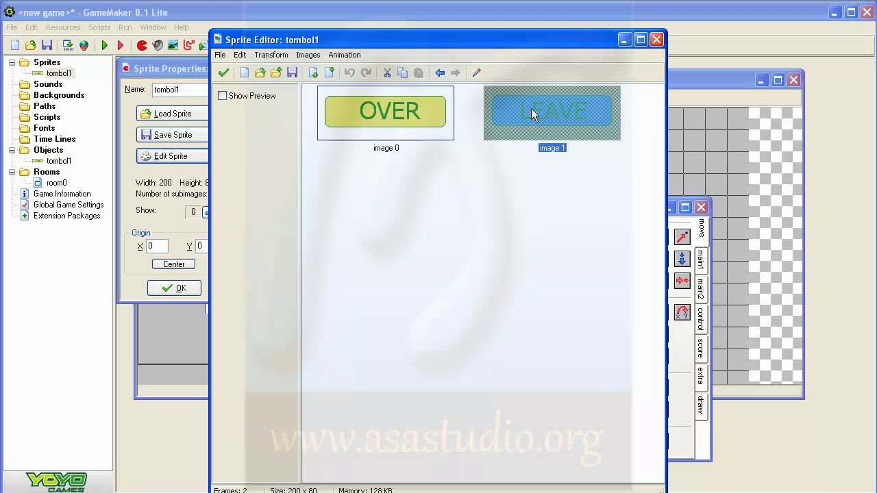
pyautogui.click(368, 116)
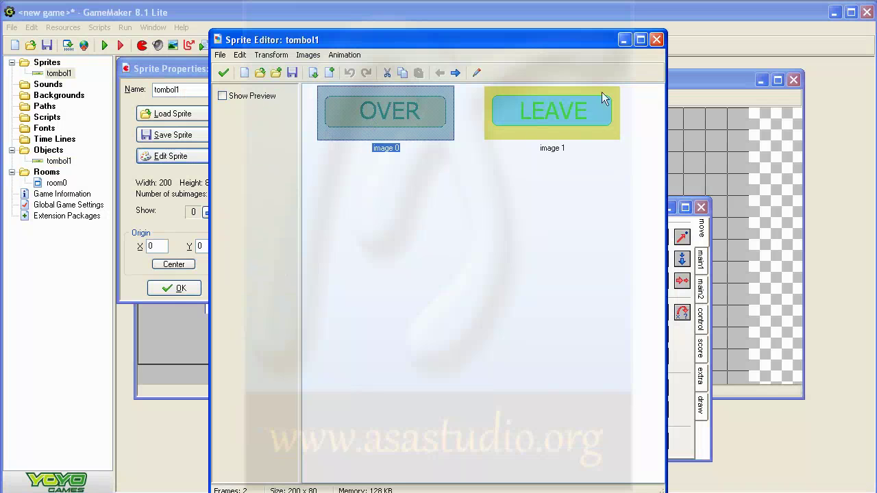
pyautogui.click(533, 116)
pyautogui.click(439, 117)
pyautogui.click(546, 116)
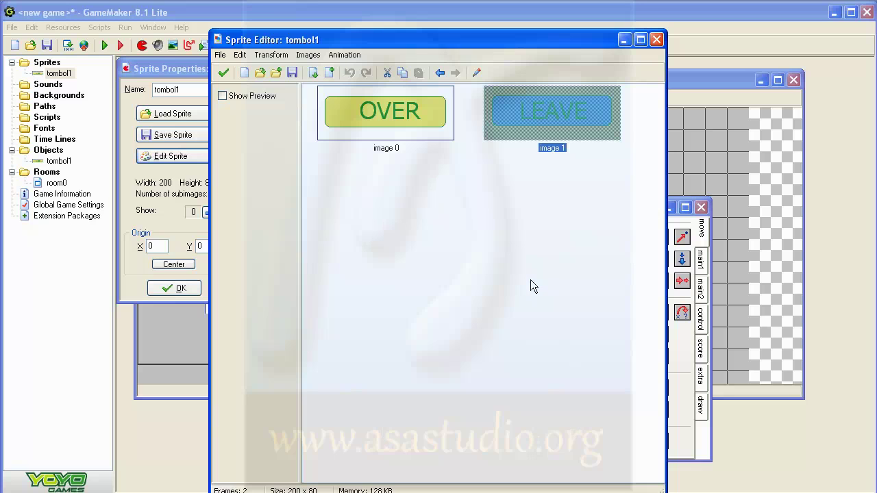
pyautogui.click(657, 40)
pyautogui.click(519, 68)
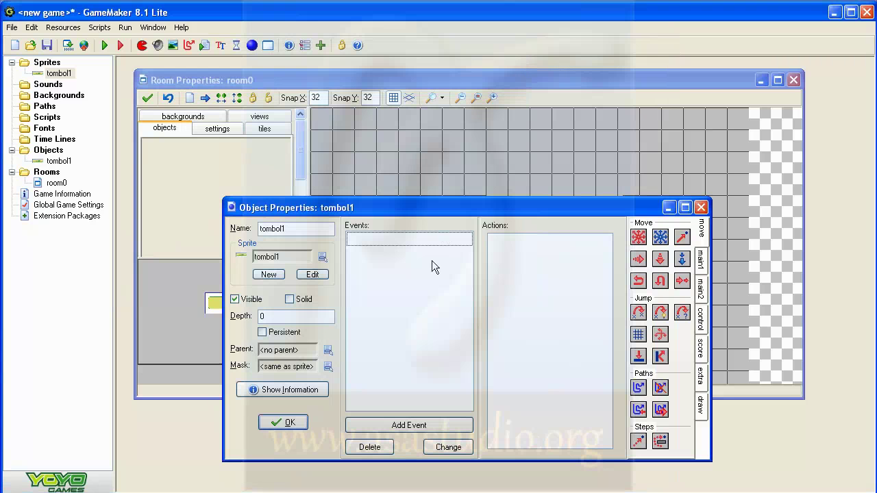
# Add a Create event to tombol1 that sets the variable image_speed to 0, and test-run the game
pyautogui.moveTo(376, 209); pyautogui.dragTo(356, 157)
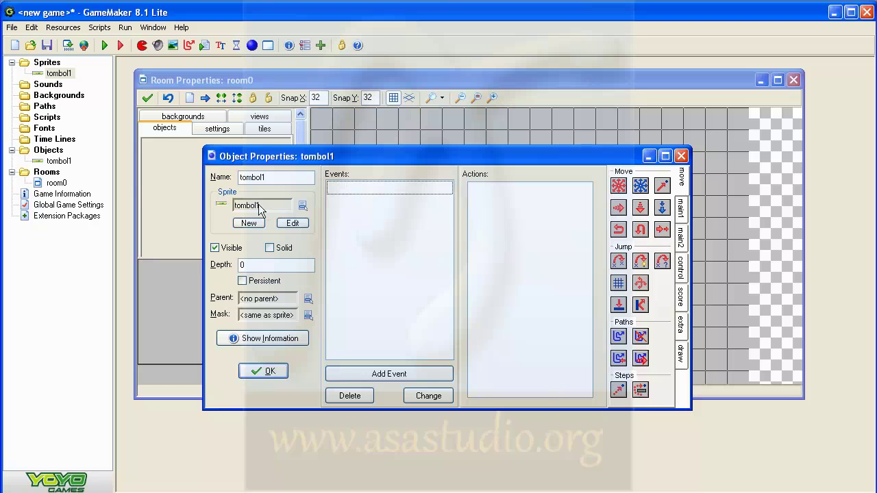
pyautogui.click(388, 374)
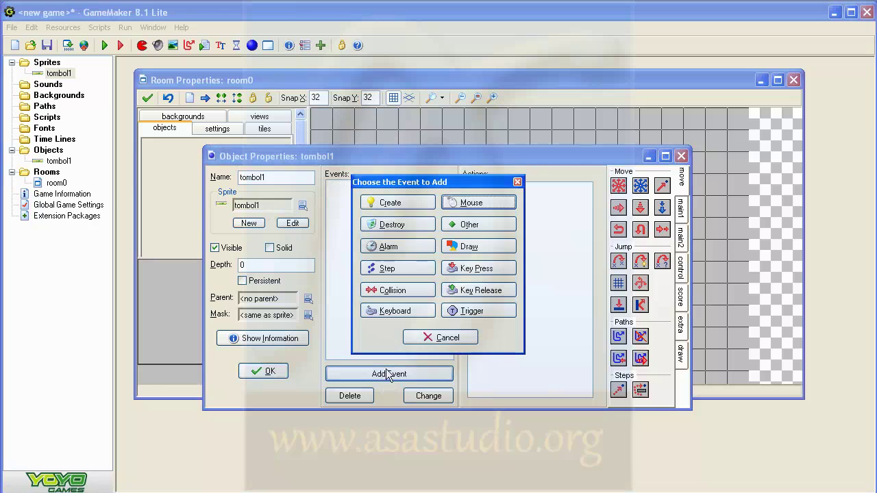
pyautogui.click(402, 204)
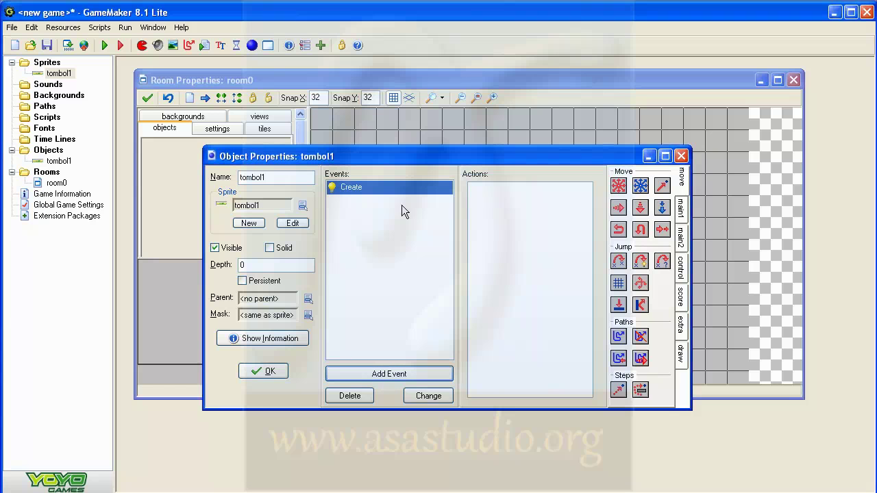
pyautogui.click(682, 239)
pyautogui.click(683, 271)
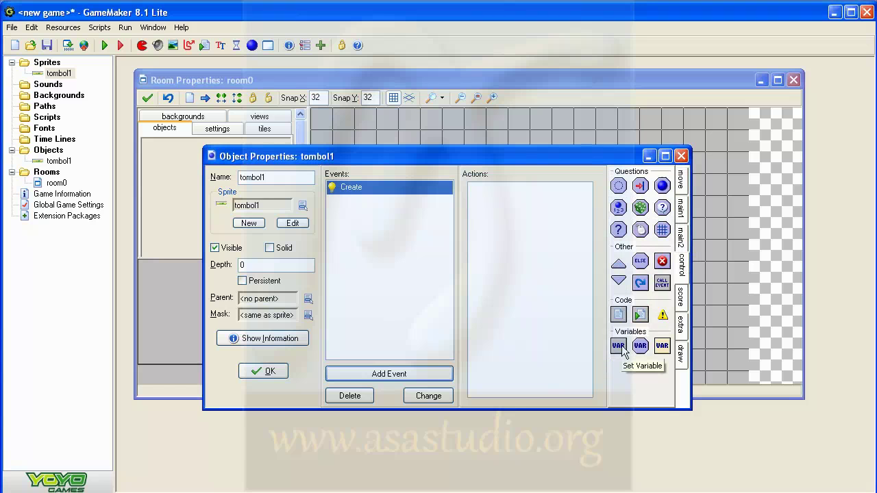
pyautogui.moveTo(621, 348); pyautogui.dragTo(516, 236)
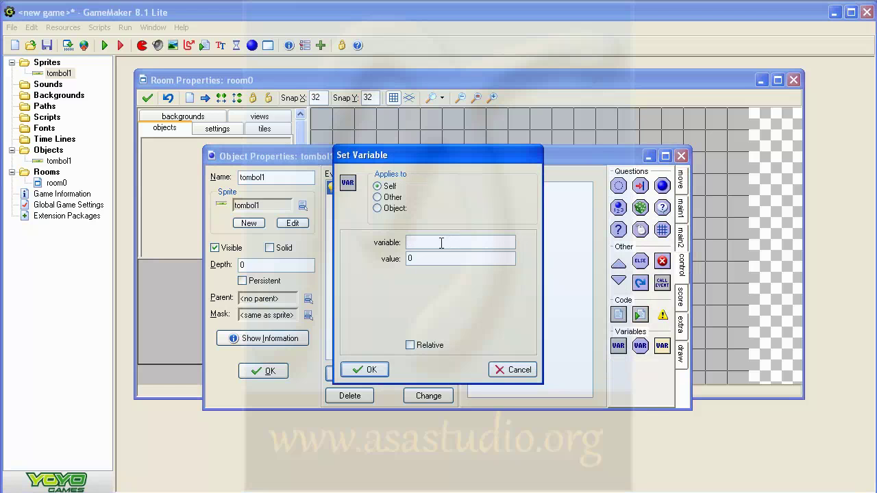
pyautogui.write('image_speed')
pyautogui.click(370, 370)
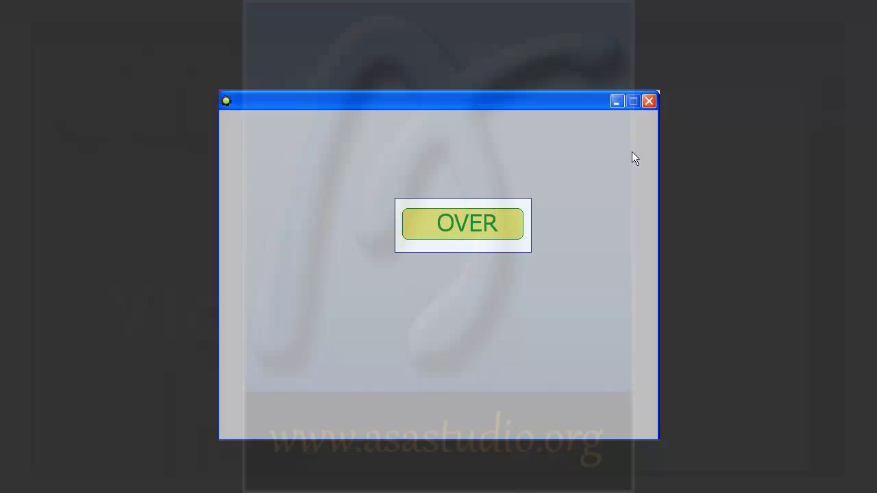
pyautogui.click(650, 100)
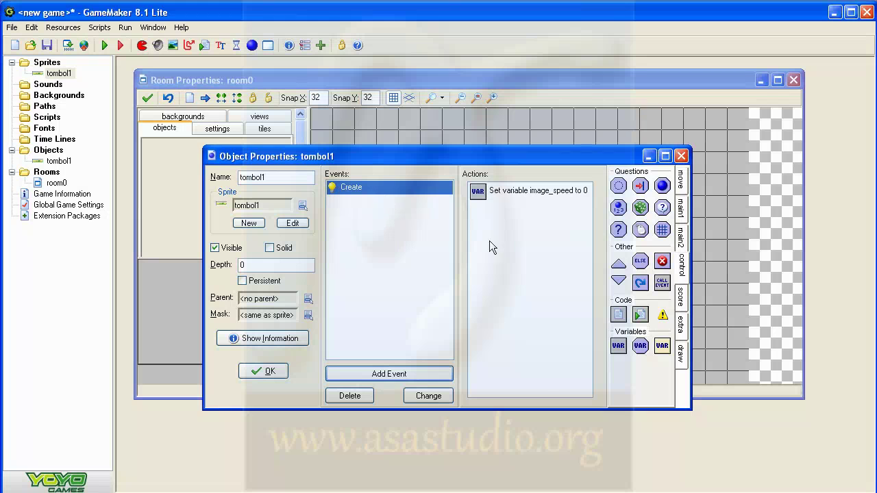
# Add a second Set Variable action to the Create event, setting image_index to 1, and test-run the game
pyautogui.moveTo(620, 347); pyautogui.dragTo(522, 256)
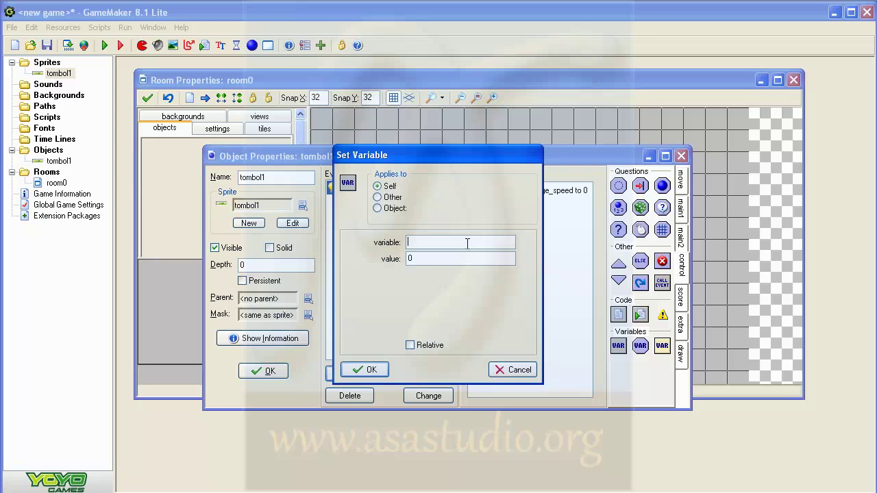
pyautogui.write('image_sp')
pyautogui.press('BackSpace')
pyautogui.write('index')
pyautogui.moveTo(423, 259); pyautogui.dragTo(394, 266)
pyautogui.write('1')
pyautogui.click(363, 369)
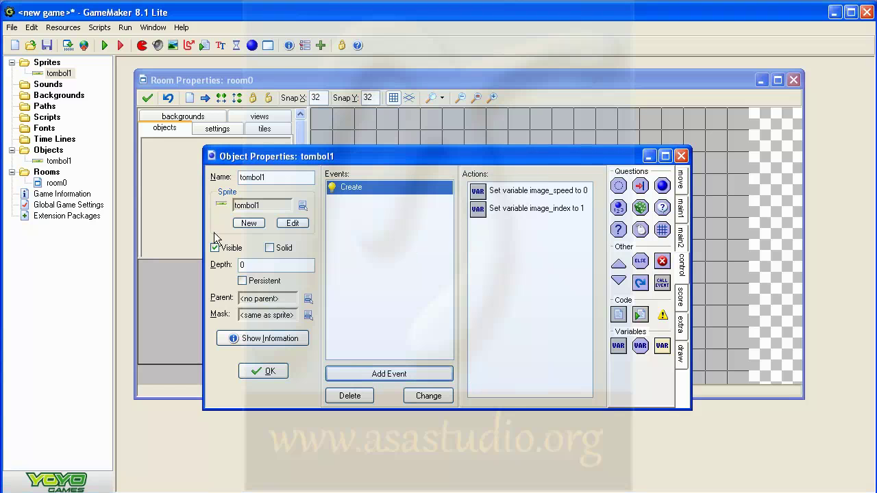
pyautogui.click(104, 45)
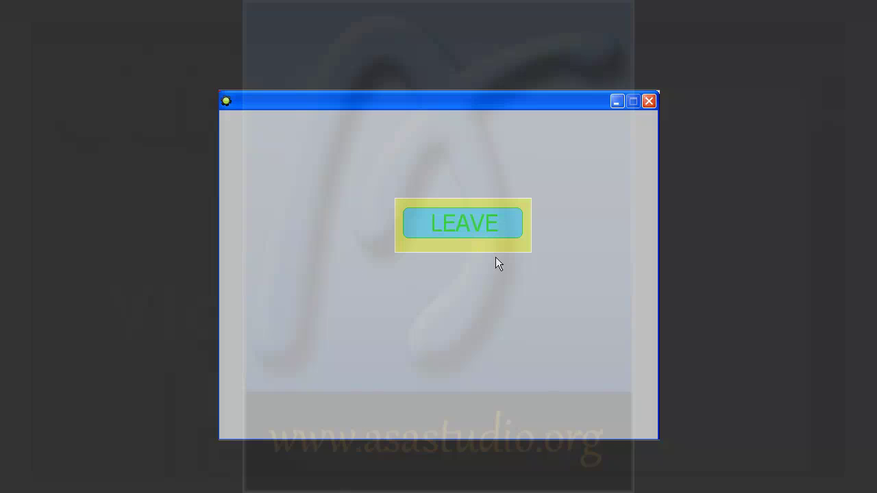
pyautogui.click(649, 101)
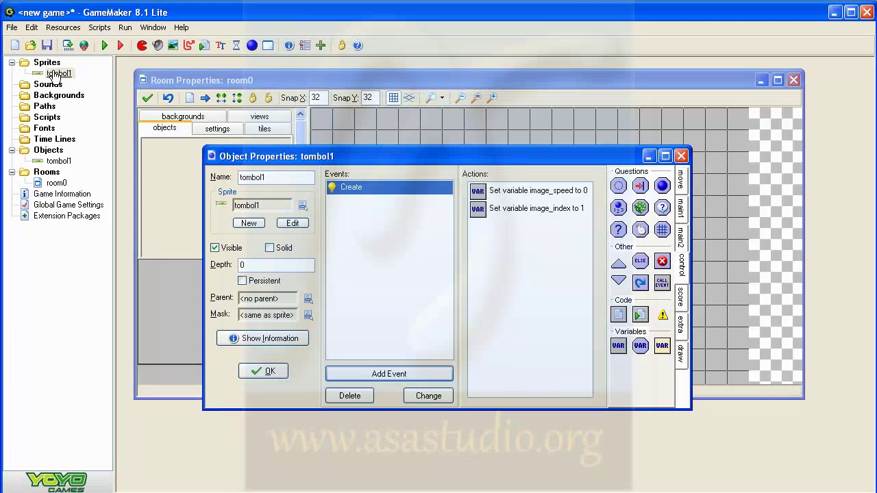
# Insert an empty image before the OVER image in the tombol1 sprite
pyautogui.click(292, 222)
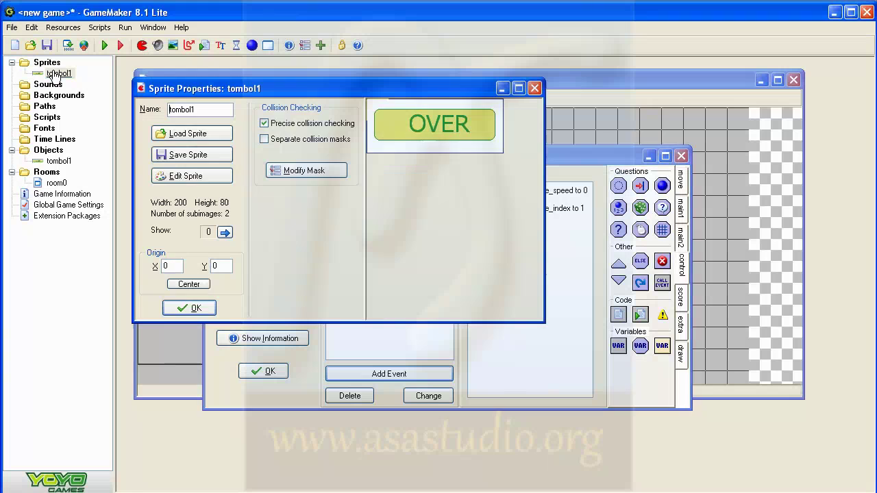
pyautogui.click(200, 175)
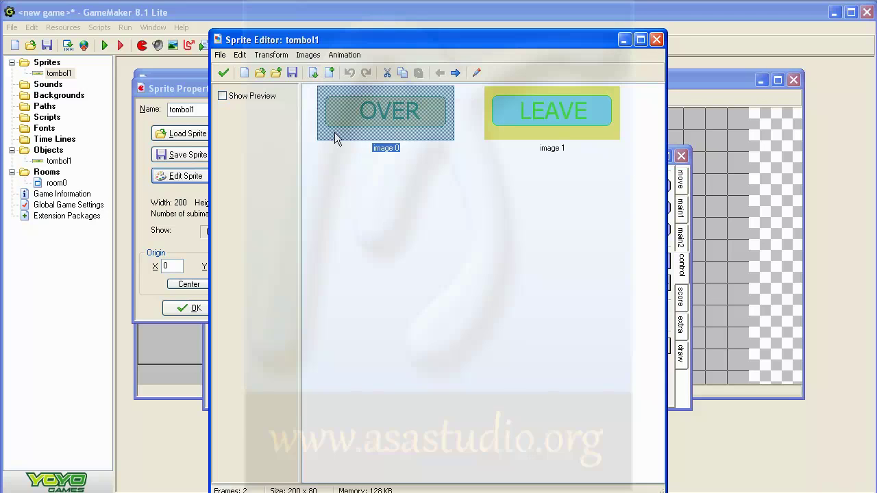
pyautogui.click(313, 73)
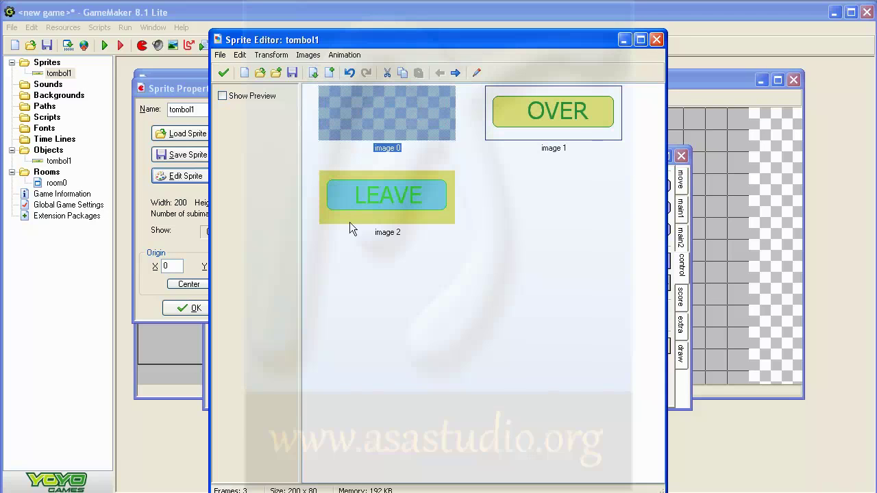
# Open the empty image 0 for editing and choose the rectangle tool with a crimson left colour (red 242, green 11, blue 74)
pyautogui.doubleClick(365, 114)
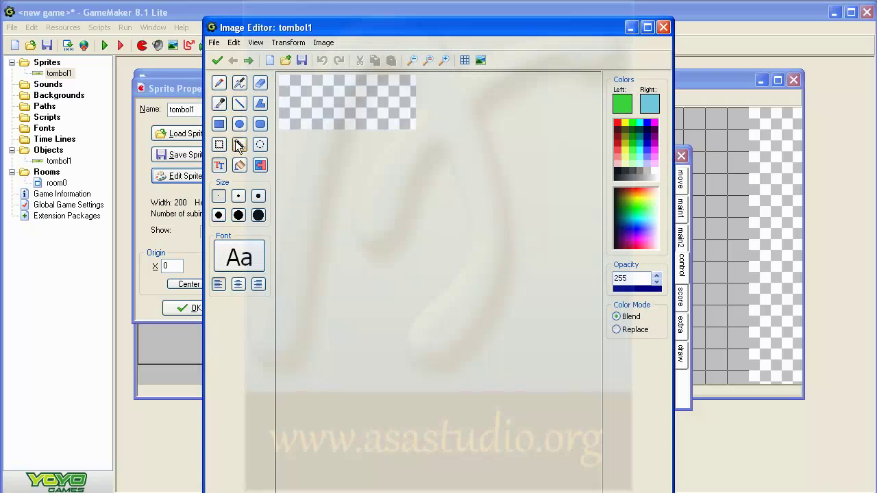
pyautogui.click(219, 125)
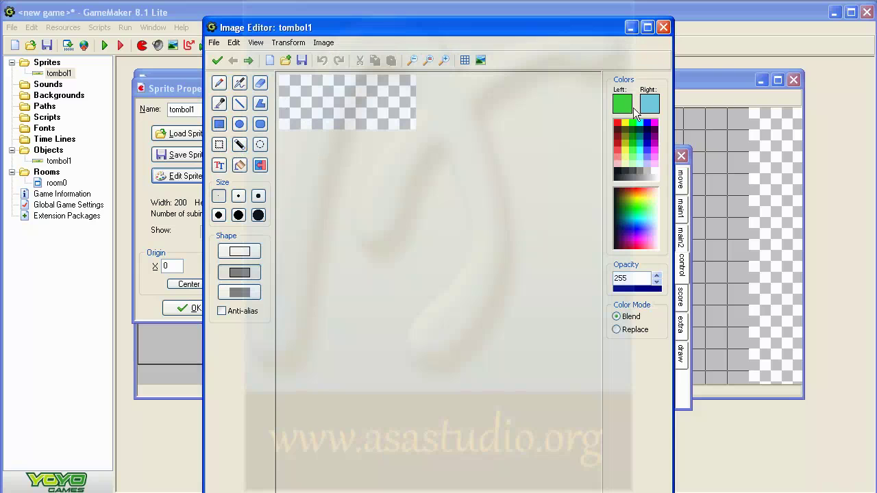
pyautogui.click(626, 104)
pyautogui.click(555, 145)
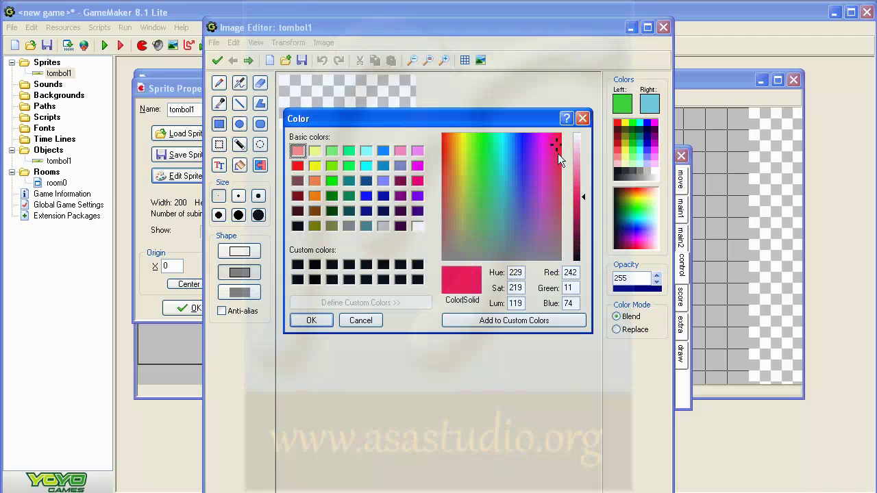
pyautogui.click(312, 320)
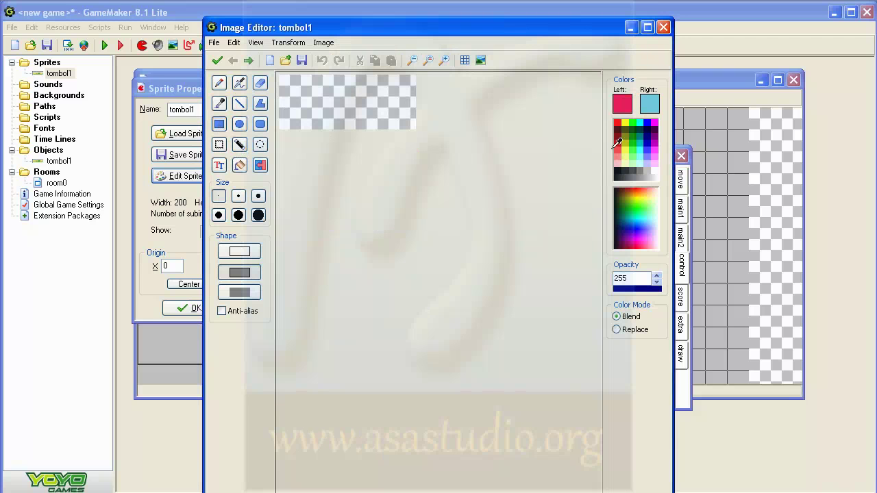
# Set the right colour to blue (red 56, green 103, blue 226) and cover the whole empty image with a filled, crimson-outlined rectangle
pyautogui.click(650, 103)
pyautogui.click(523, 167)
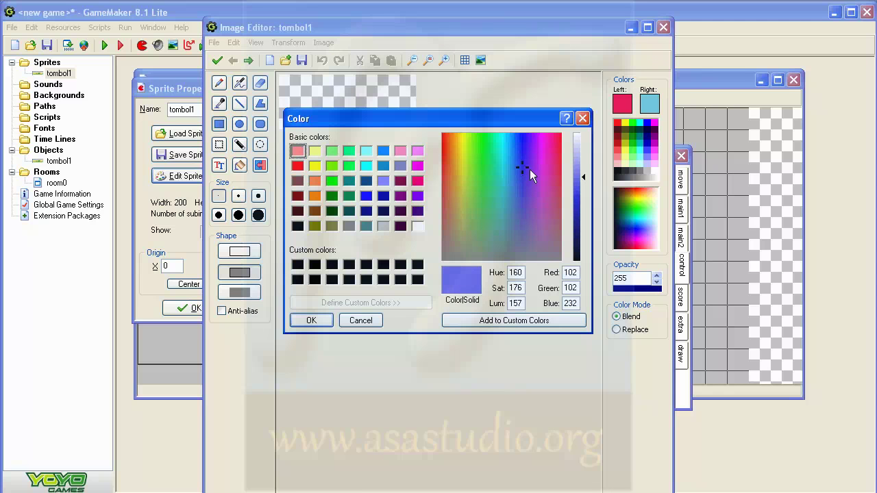
pyautogui.moveTo(585, 177); pyautogui.dragTo(583, 190)
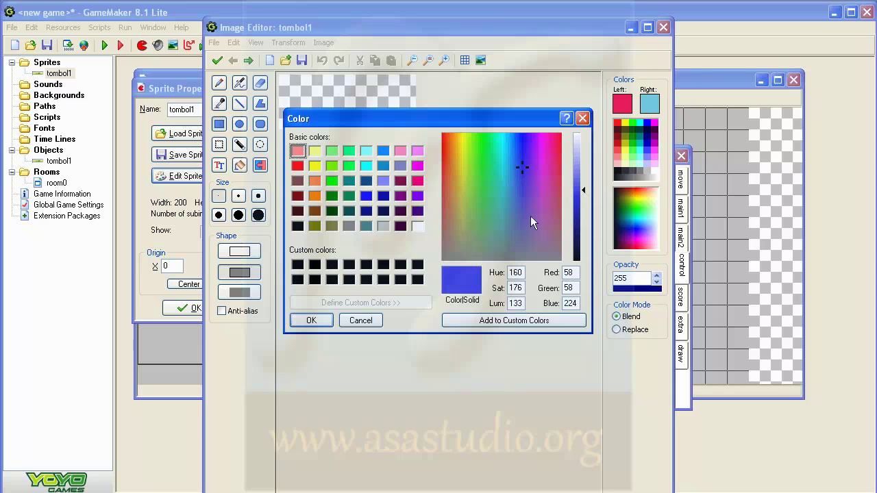
pyautogui.moveTo(524, 168); pyautogui.dragTo(516, 165)
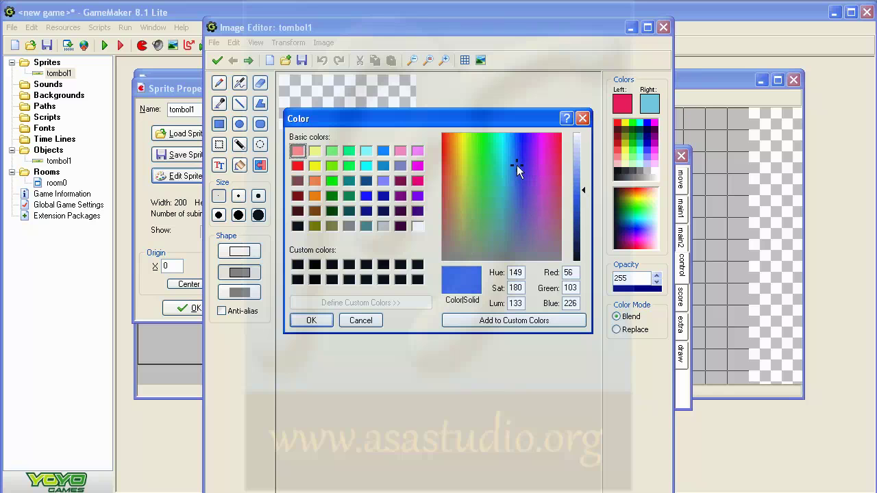
pyautogui.click(312, 320)
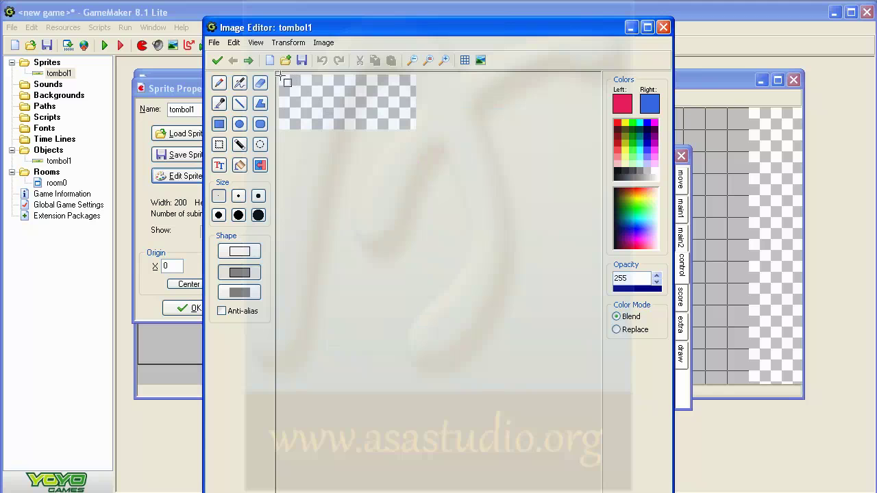
pyautogui.moveTo(280, 75); pyautogui.dragTo(415, 129)
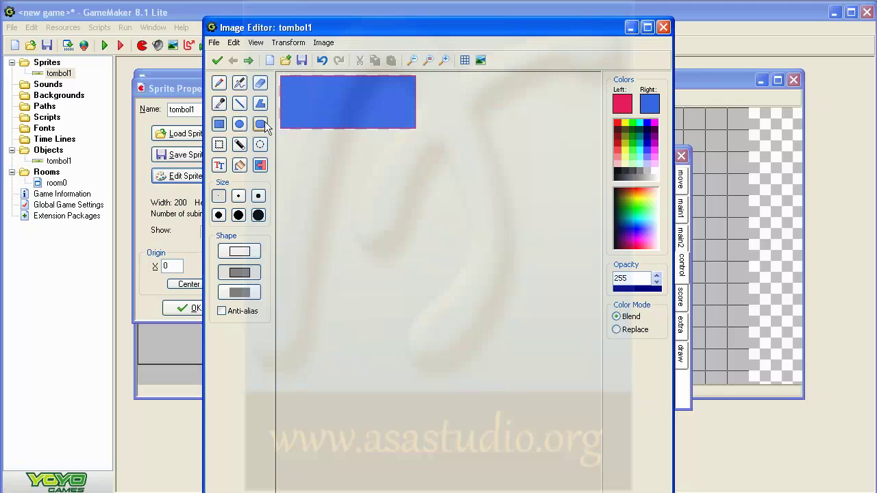
# Draw a rounded rectangle inside the blue rectangle with a yellow outline (red 221, green 207, blue 32) and an orange-red fill
pyautogui.click(622, 104)
pyautogui.click(460, 165)
pyautogui.click(311, 320)
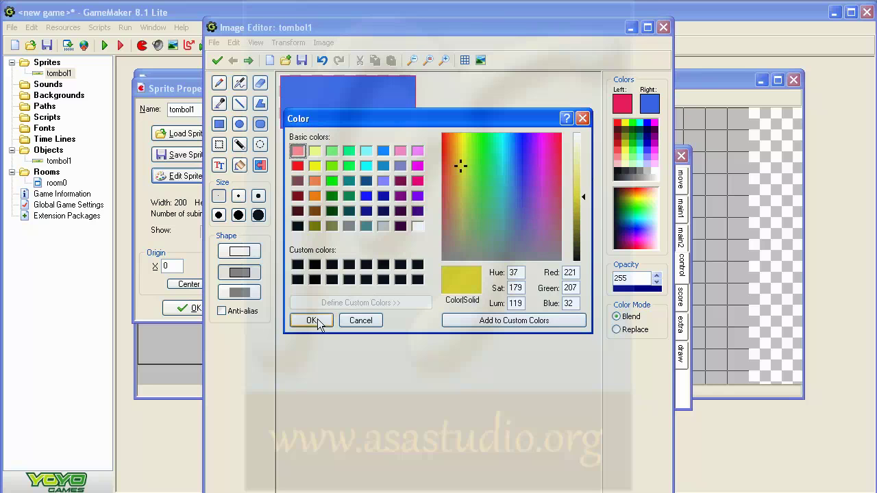
pyautogui.click(649, 103)
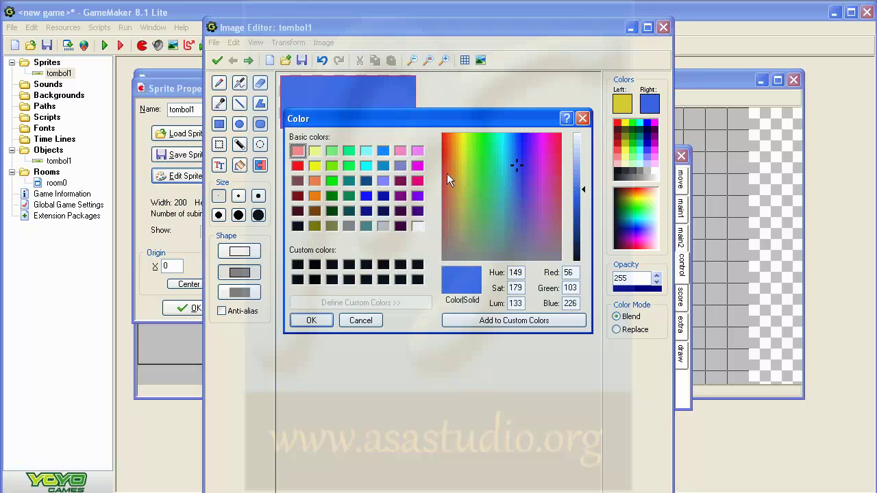
pyautogui.click(446, 173)
pyautogui.click(309, 320)
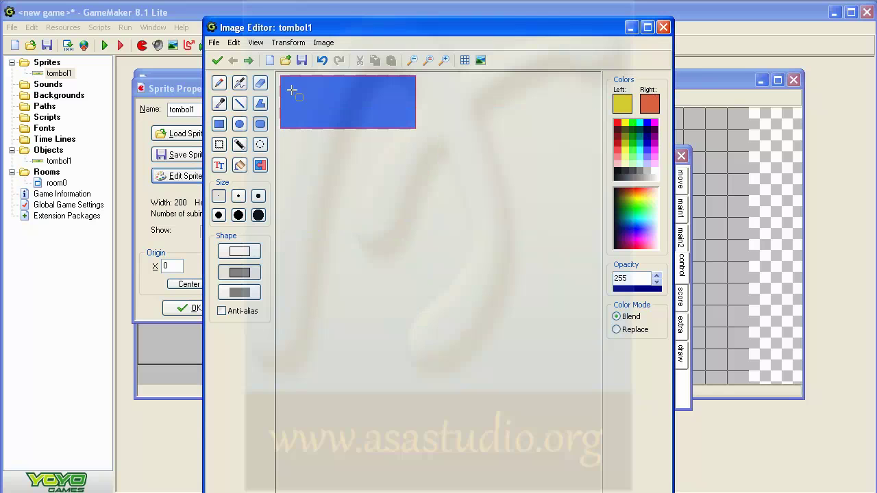
pyautogui.moveTo(291, 89); pyautogui.dragTo(406, 112, button='right')
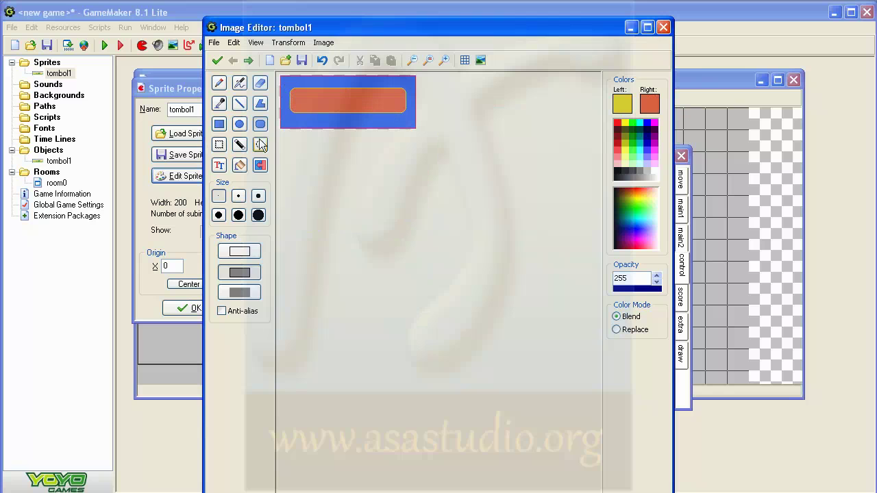
# Add the yellow text TOMBOL and position it centrally on the orange-red rounded rectangle
pyautogui.click(219, 166)
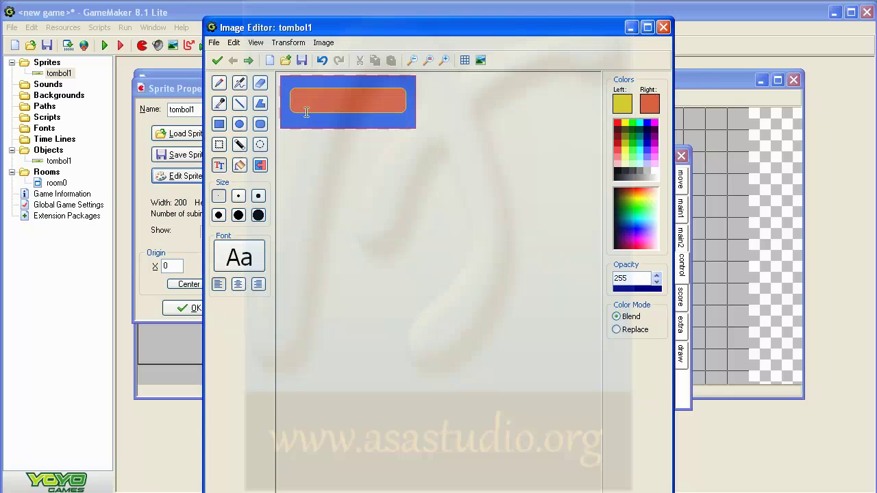
pyautogui.click(306, 103)
pyautogui.write('TOMBOL')
pyautogui.click(425, 293)
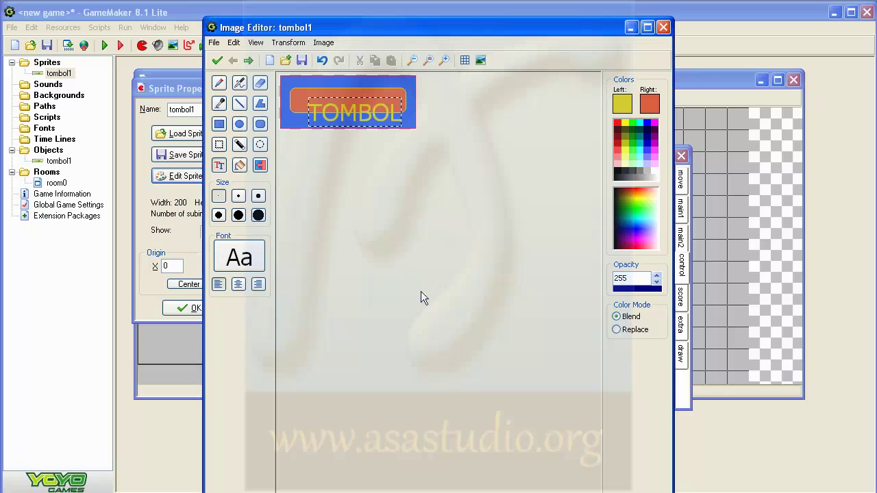
pyautogui.moveTo(355, 105); pyautogui.dragTo(352, 103)
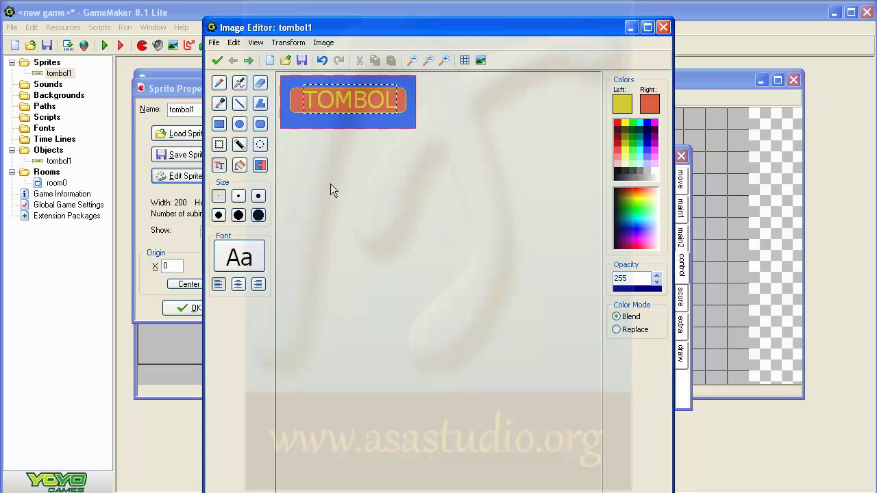
# Save the drawn image into the tombol1 sprite and test-run the game
pyautogui.click(216, 61)
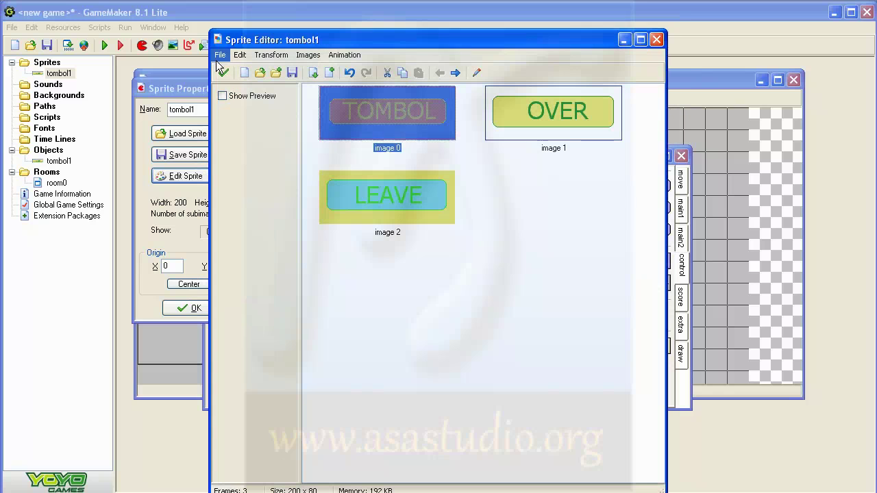
pyautogui.click(221, 70)
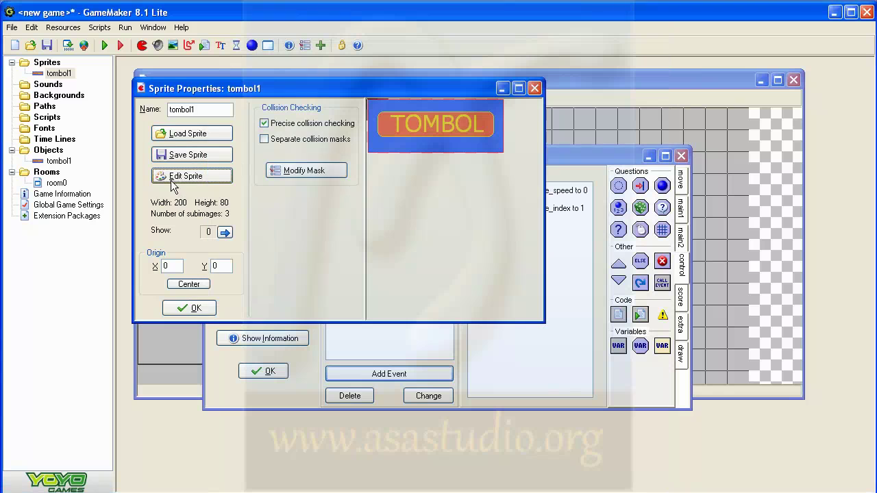
pyautogui.click(185, 308)
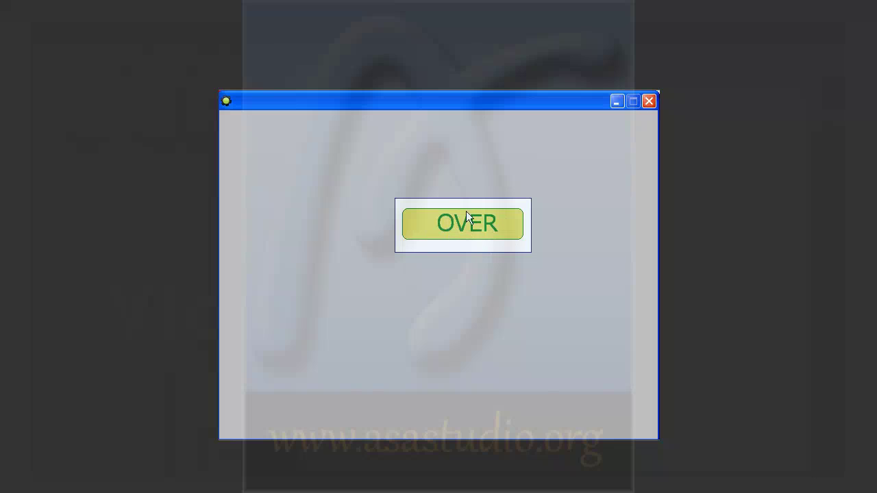
pyautogui.click(648, 100)
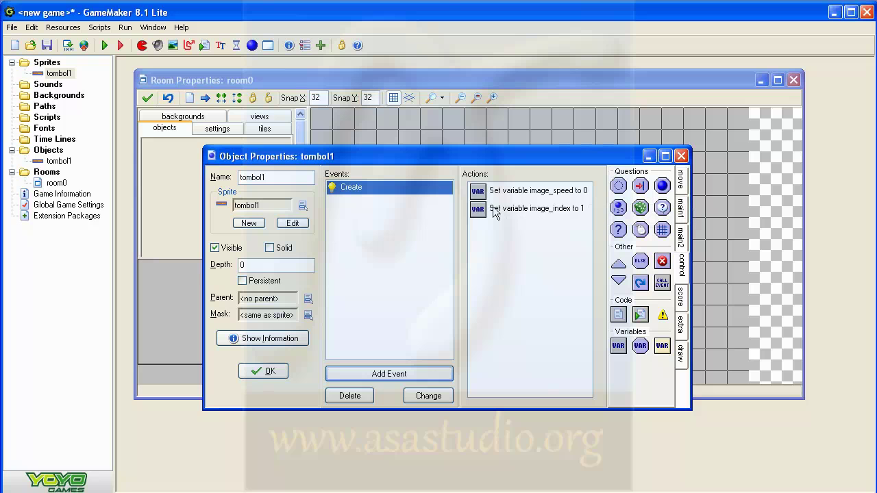
# Change the image_index value in the Create event's second Set Variable action to 0, and test-run the game
pyautogui.doubleClick(506, 207)
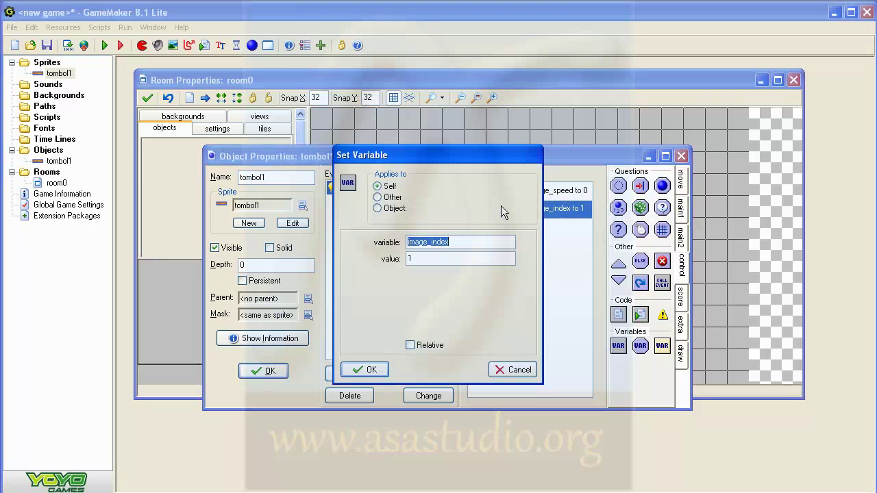
pyautogui.doubleClick(415, 258)
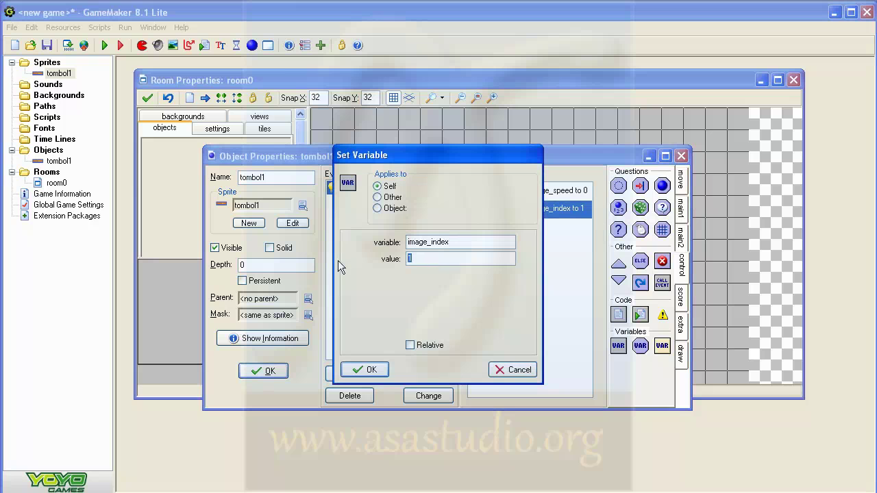
pyautogui.write('0')
pyautogui.click(358, 369)
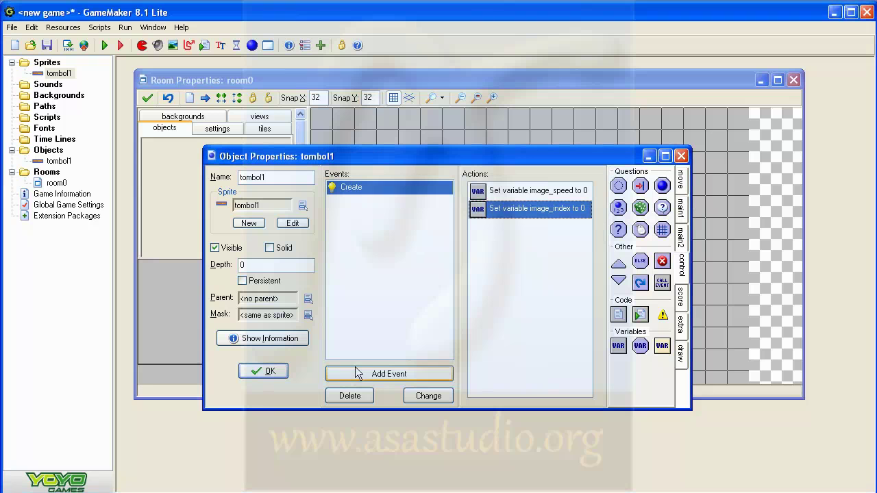
pyautogui.click(105, 45)
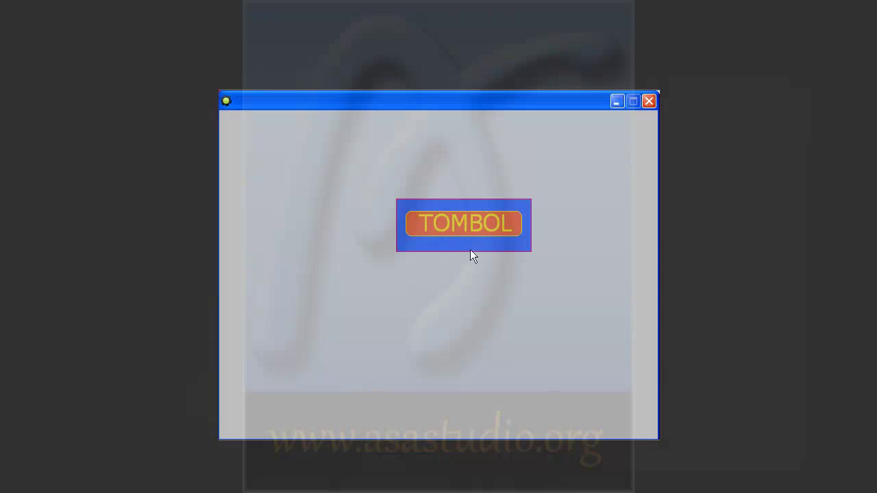
pyautogui.click(648, 102)
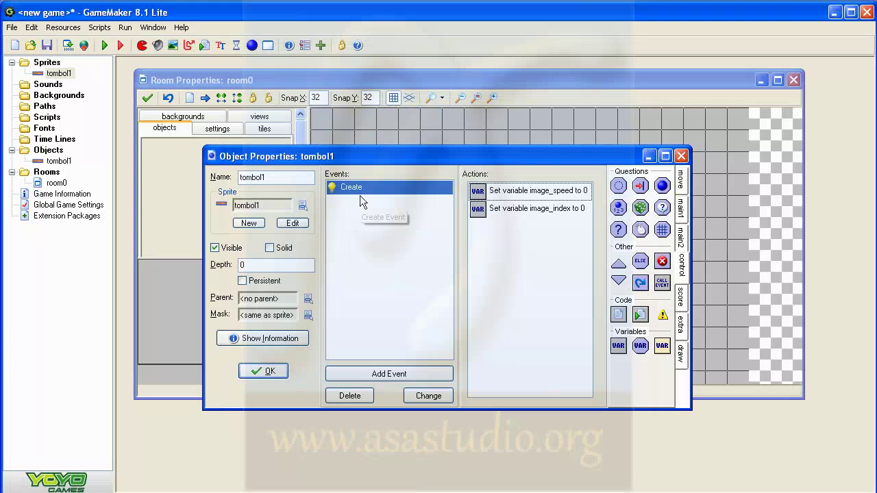